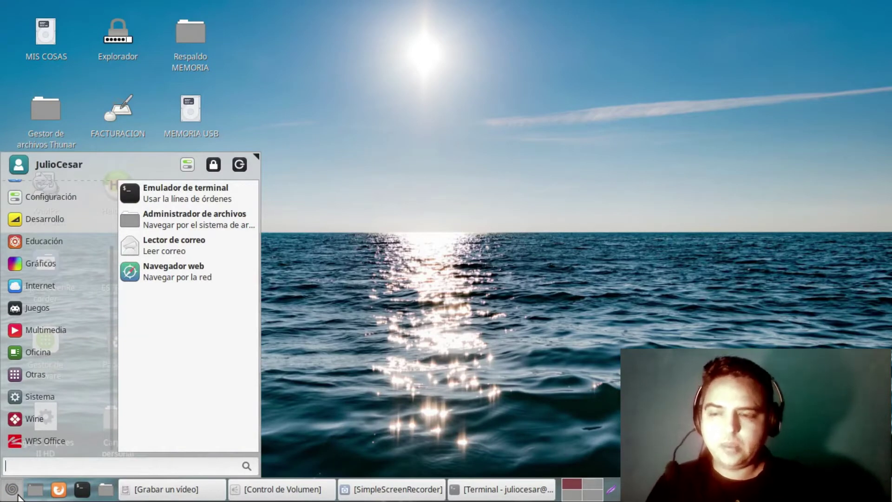
Search the installed applications for the Discos disk utility, launch it and shift its window aside.
{"action": "type", "text": "d"}
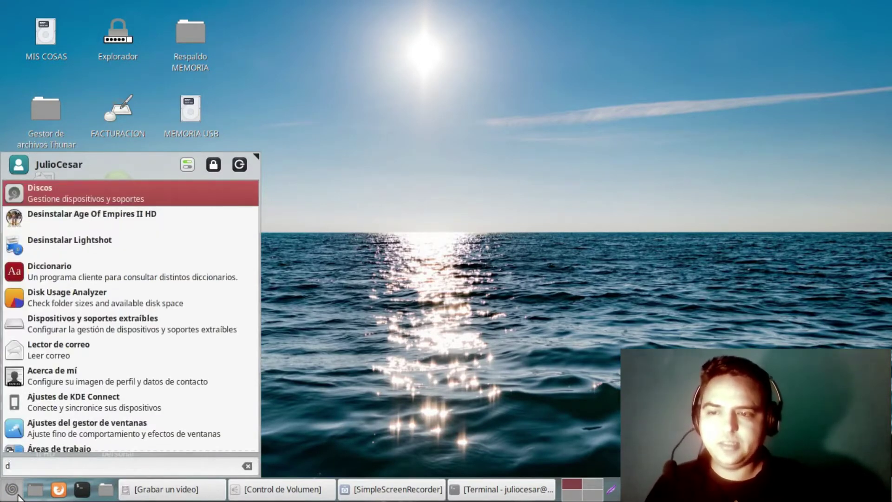
{"action": "key", "text": "Down"}
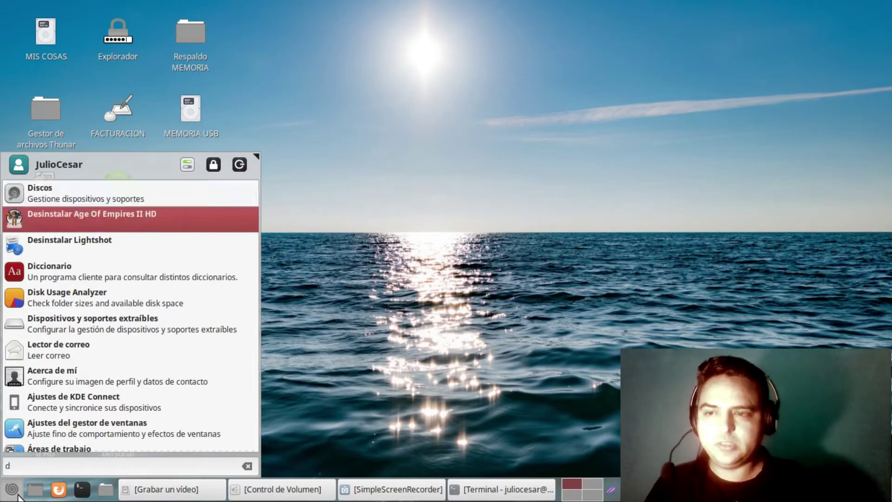
{"action": "key", "text": "Up"}
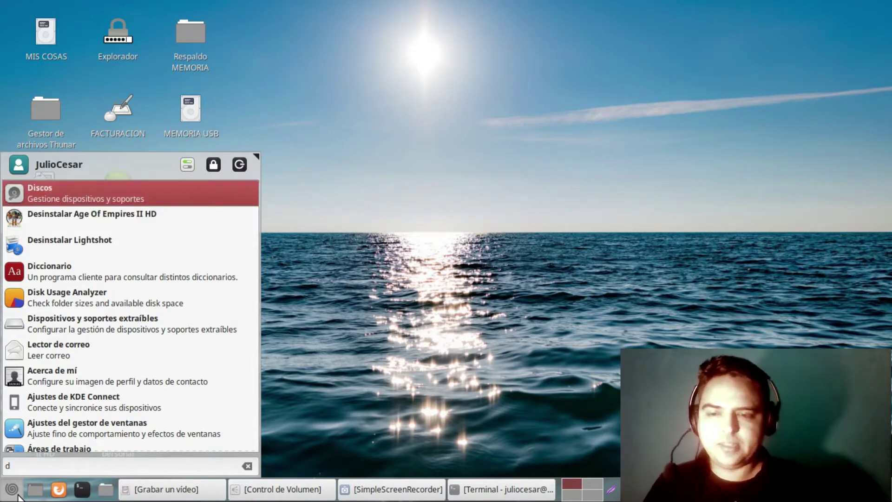
{"action": "left_click", "coordinate": [17, 495]}
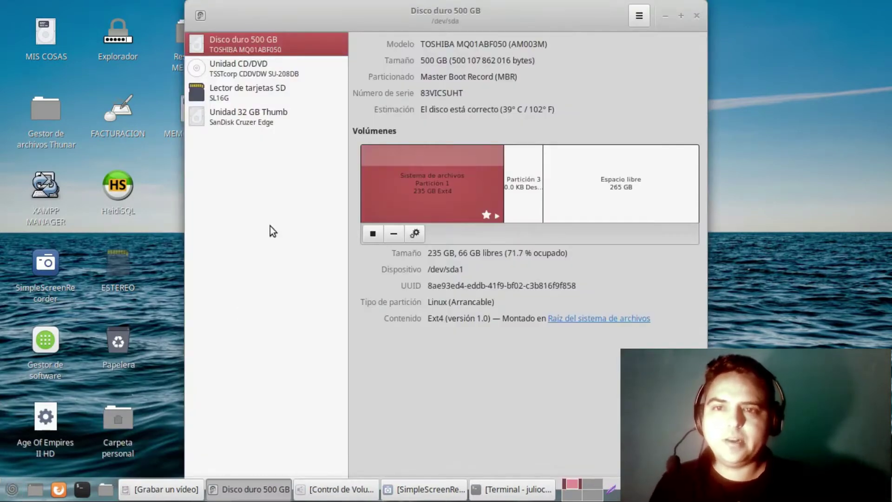
{"action": "left_click_drag", "start_coordinate": [289, 19], "coordinate": [248, 31]}
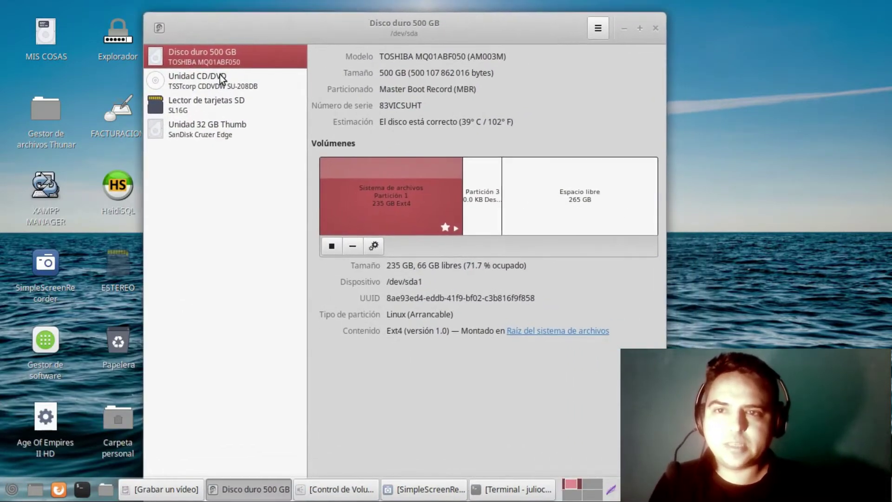
Look through the details of the CD/DVD drive, the SD card reader and the 32 GB thumb drive.
{"action": "left_click", "coordinate": [219, 78]}
{"action": "left_click", "coordinate": [205, 105]}
{"action": "left_click", "coordinate": [202, 131]}
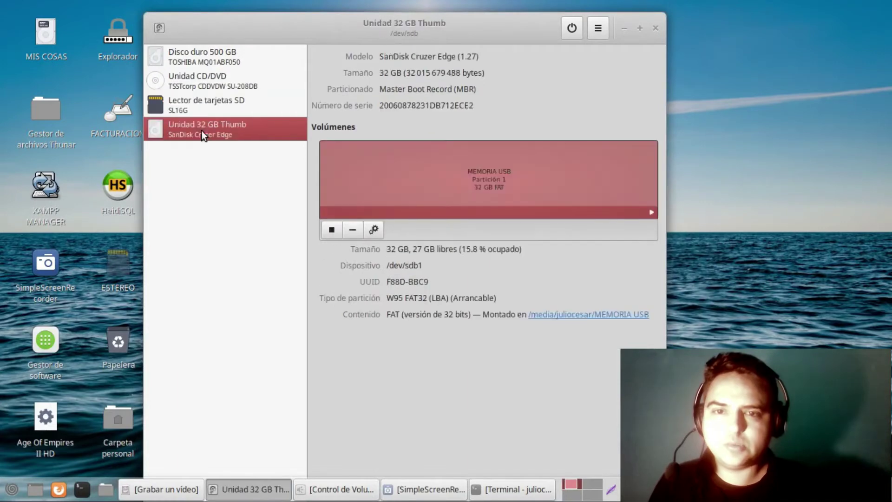
Examine the 500 GB hard disk, comparing its Ext4 system partition with its free space.
{"action": "left_click", "coordinate": [182, 64]}
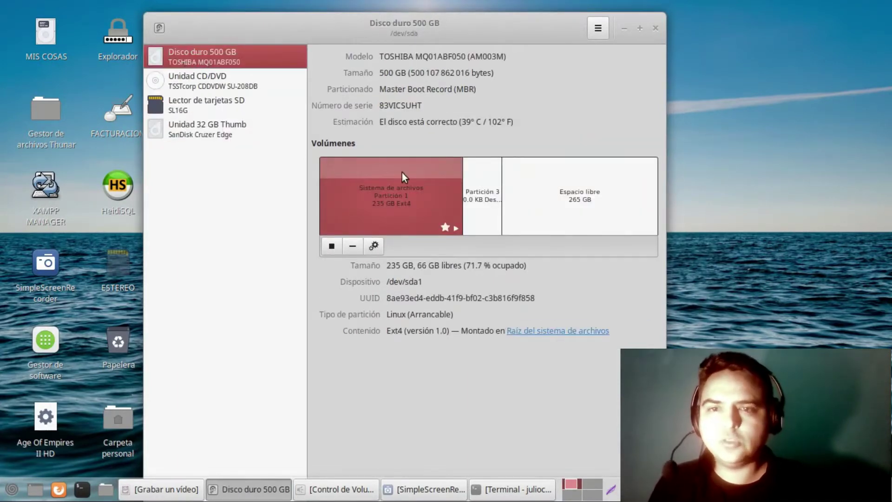
{"action": "left_click", "coordinate": [534, 207]}
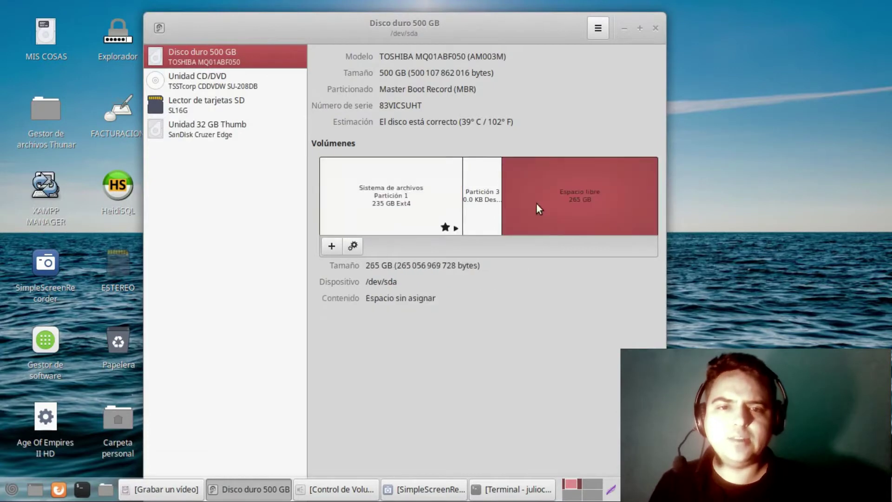
{"action": "left_click", "coordinate": [386, 204]}
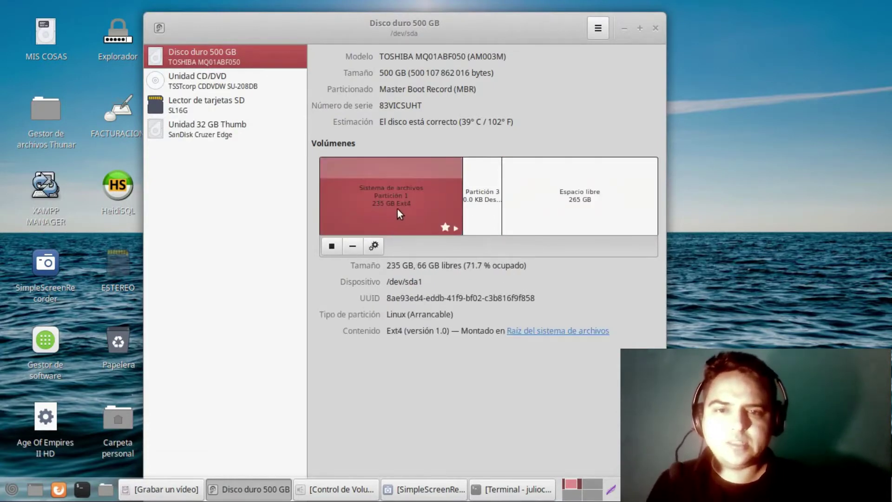
{"action": "left_click", "coordinate": [568, 214]}
{"action": "left_click", "coordinate": [416, 213]}
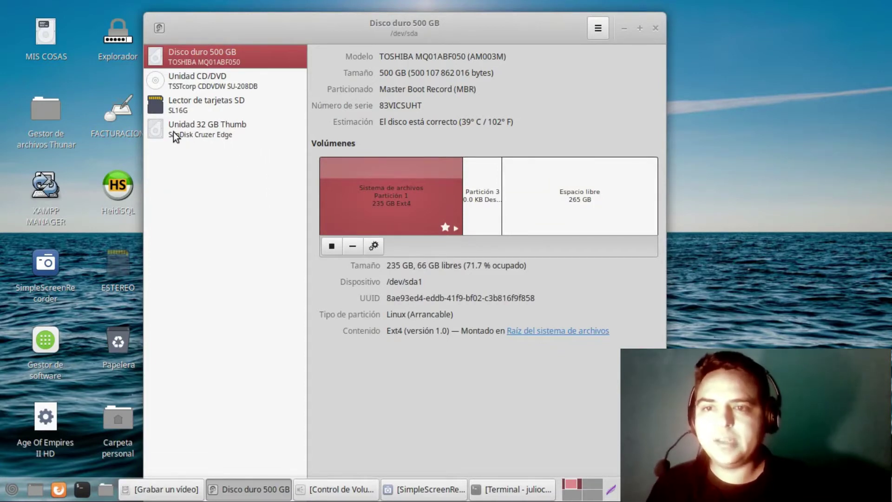
Check the file system of the MEMORIA USB partition on the 32 GB thumb drive.
{"action": "left_click", "coordinate": [199, 133]}
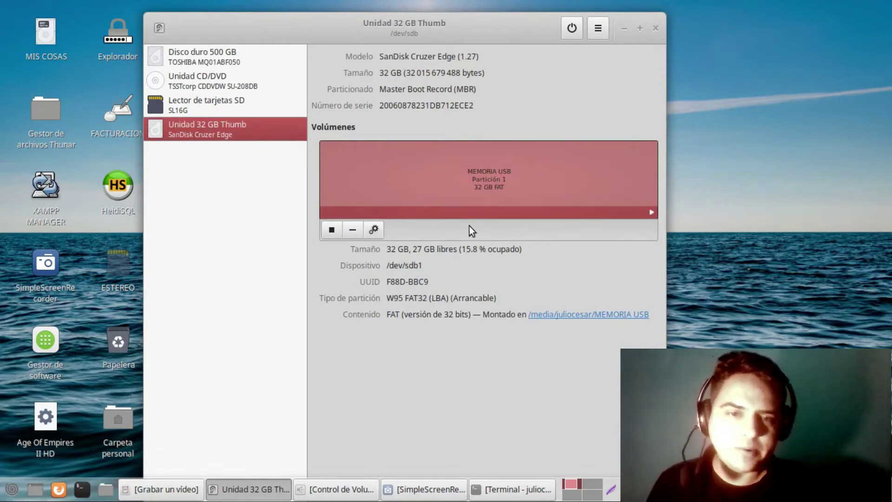
{"action": "left_click", "coordinate": [378, 232]}
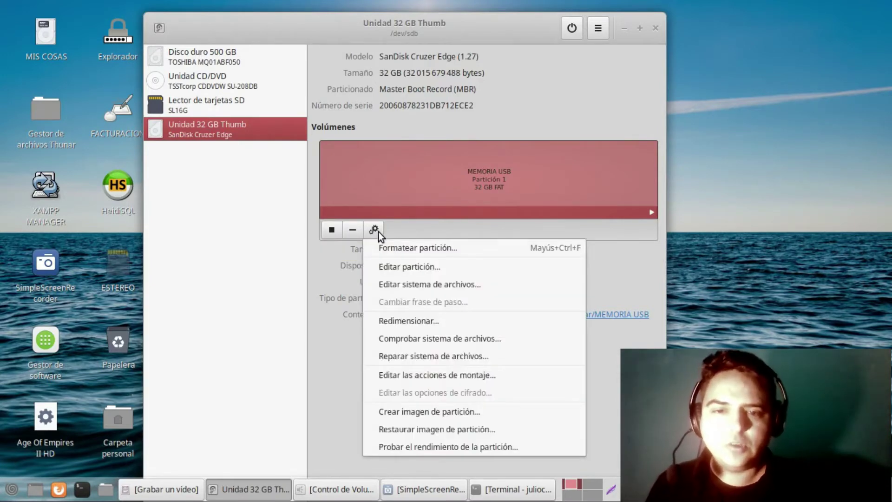
{"action": "left_click", "coordinate": [475, 338]}
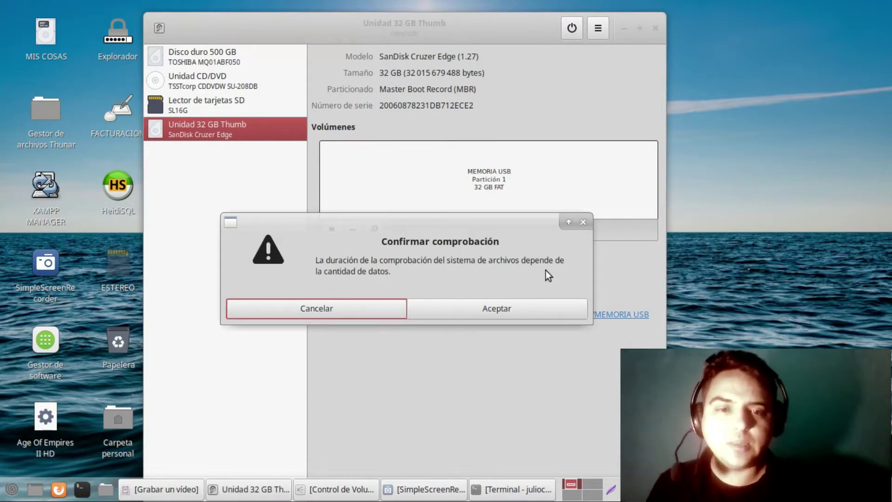
{"action": "left_click", "coordinate": [493, 311]}
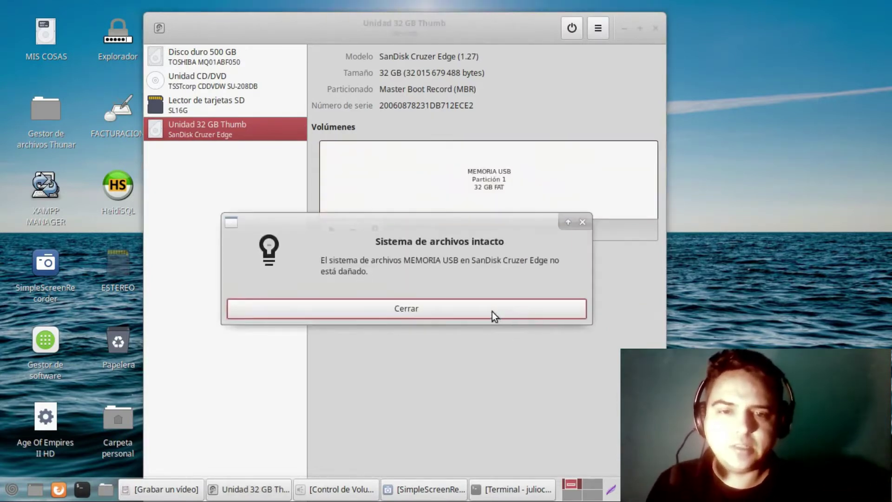
{"action": "left_click", "coordinate": [411, 308]}
Repair the file system of the MEMORIA USB partition, then close the disk utility.
{"action": "left_click", "coordinate": [374, 230]}
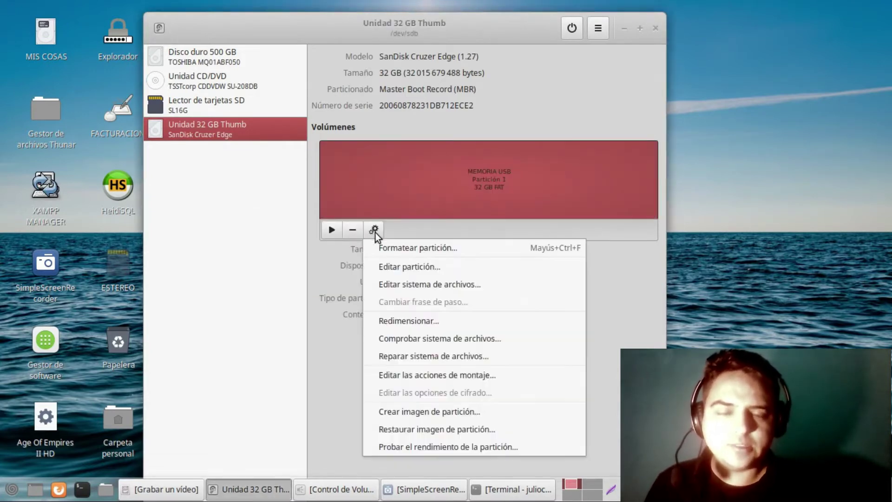
{"action": "left_click", "coordinate": [455, 358]}
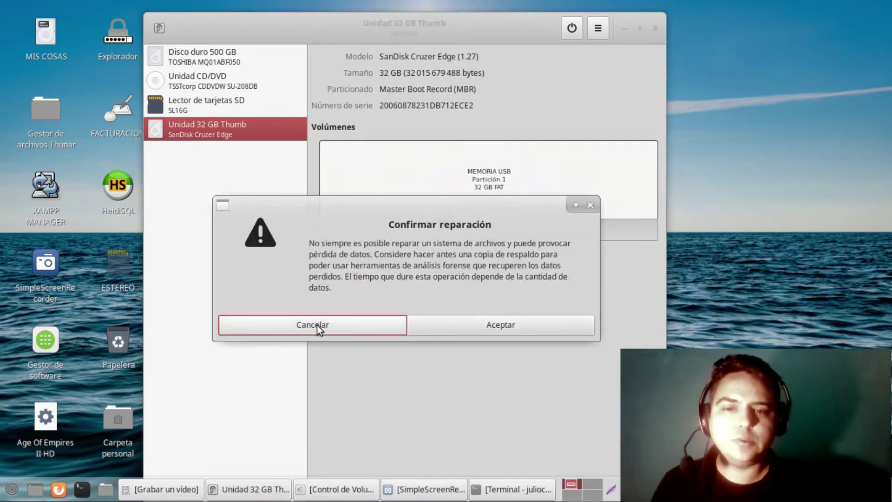
{"action": "left_click", "coordinate": [497, 322]}
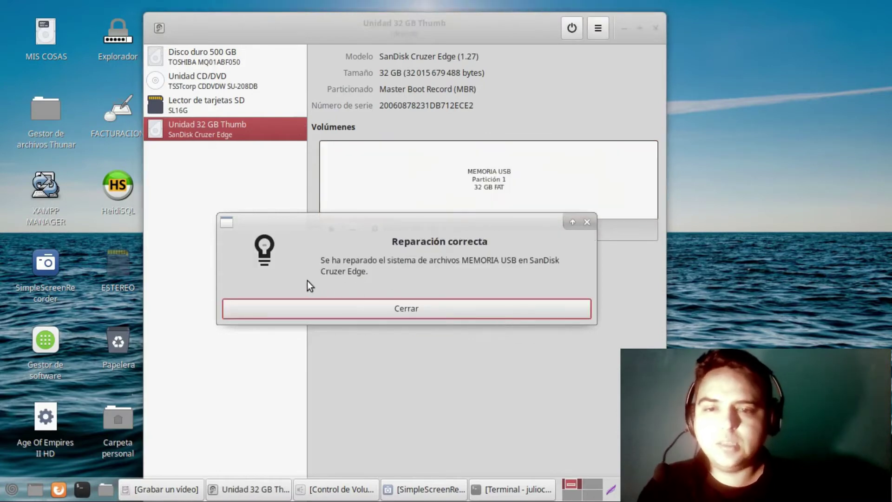
{"action": "left_click", "coordinate": [380, 307]}
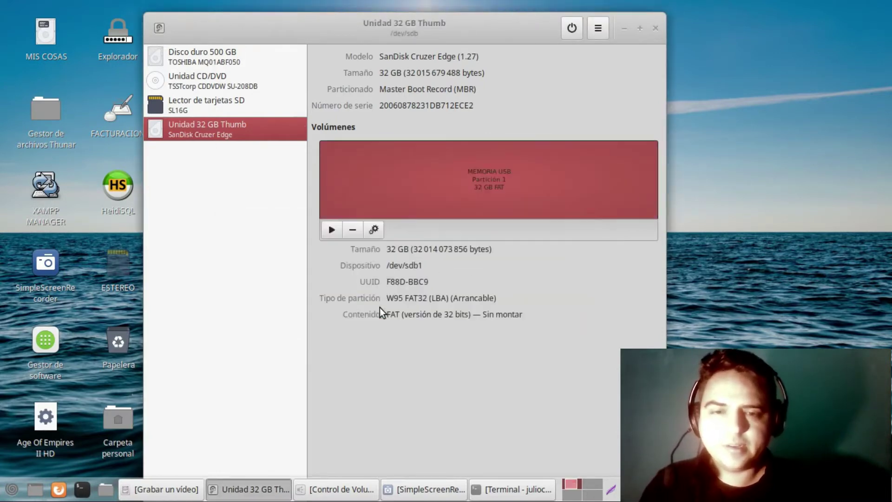
{"action": "left_click_drag", "start_coordinate": [361, 29], "coordinate": [386, 31]}
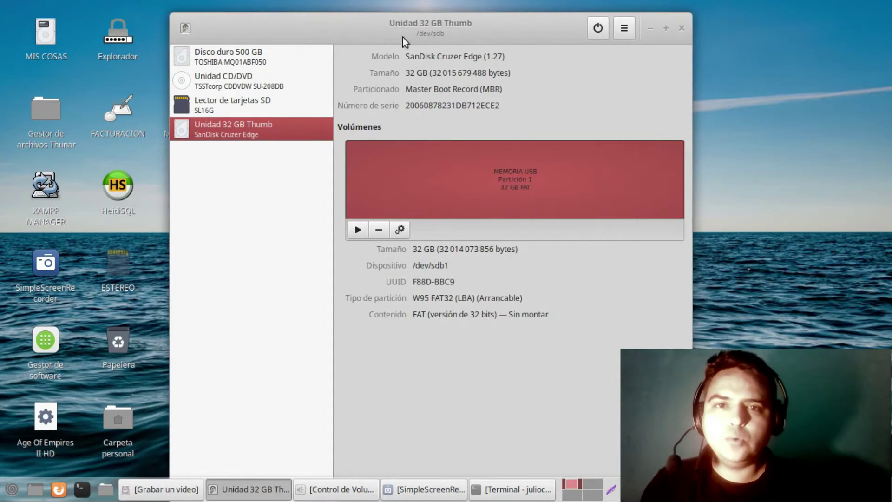
{"action": "left_click", "coordinate": [682, 30]}
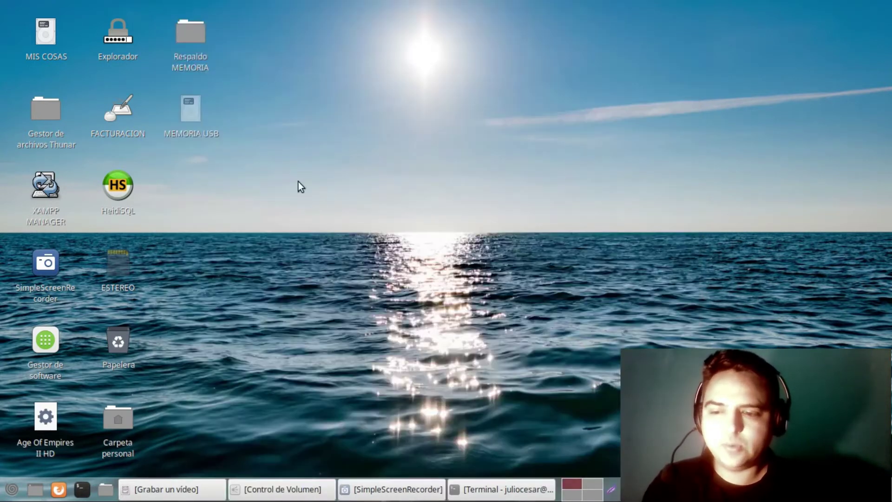
{"action": "left_click", "coordinate": [12, 488]}
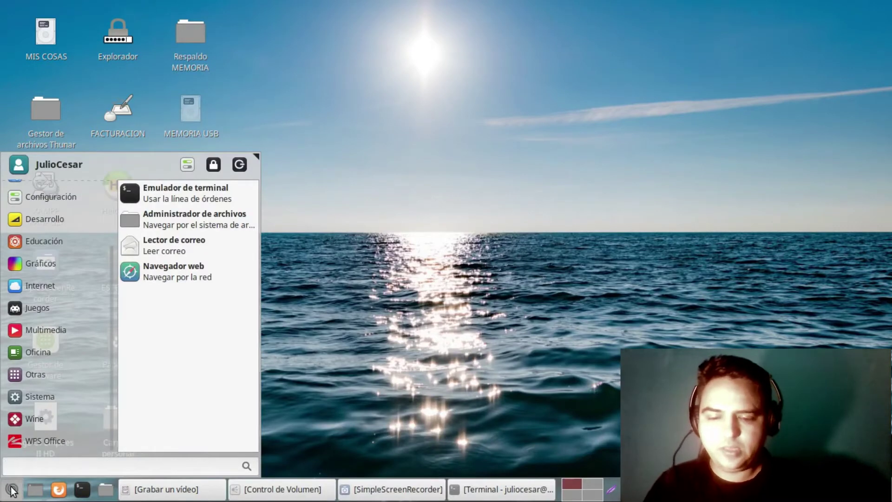
{"action": "type", "text": "dis"}
{"action": "key", "text": "Return"}
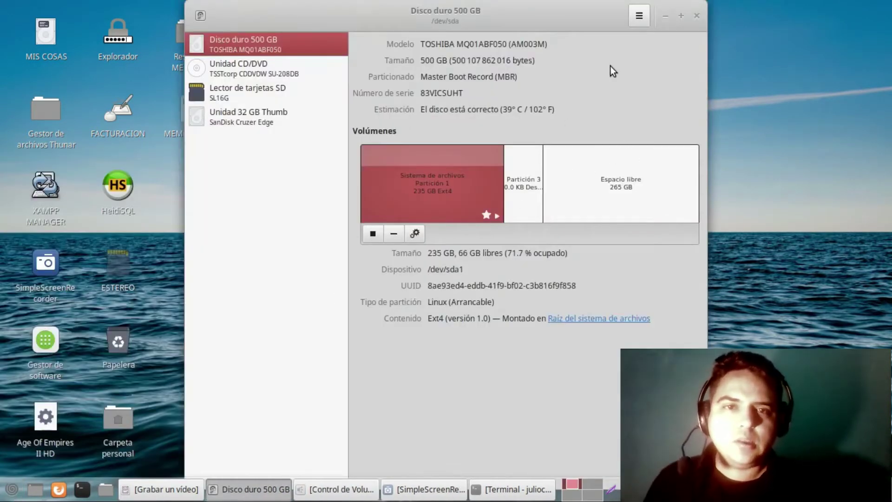
{"action": "left_click", "coordinate": [697, 16]}
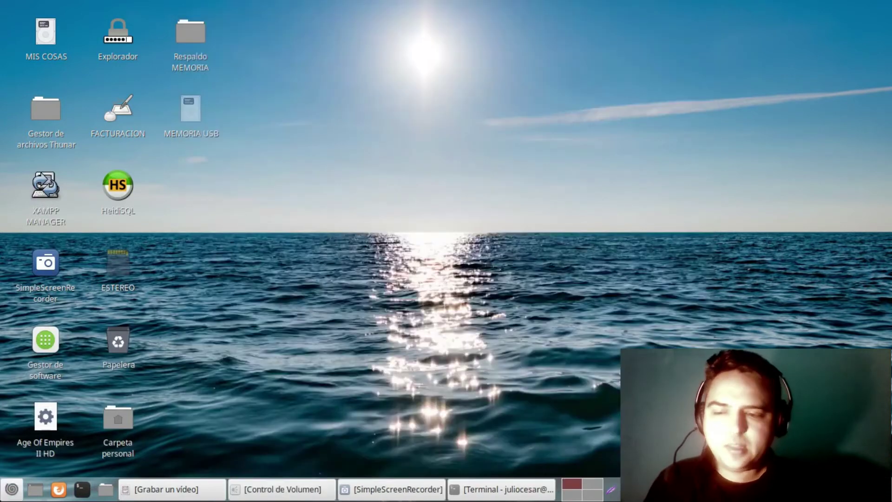
Open a terminal and try to install GParted with "sudo apt-get instal gparted", entering the account password for sudo.
{"action": "left_click", "coordinate": [5, 497]}
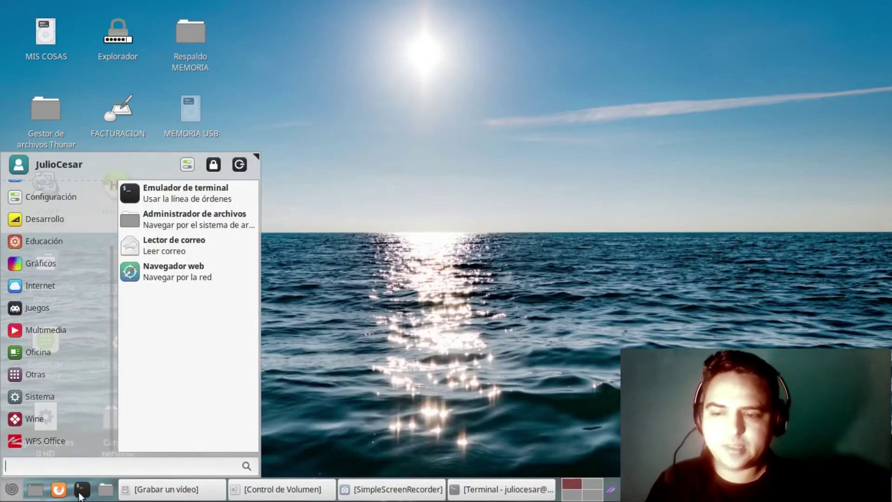
{"action": "left_click", "coordinate": [80, 492]}
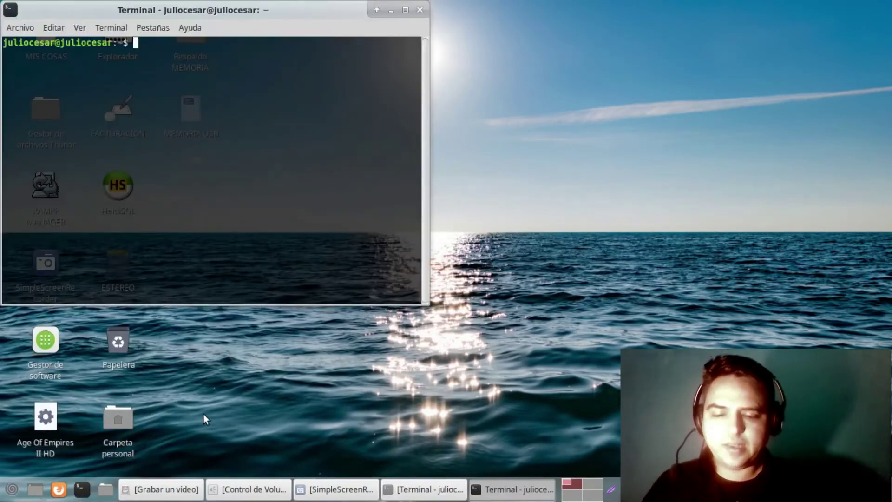
{"action": "type", "text": "sud"}
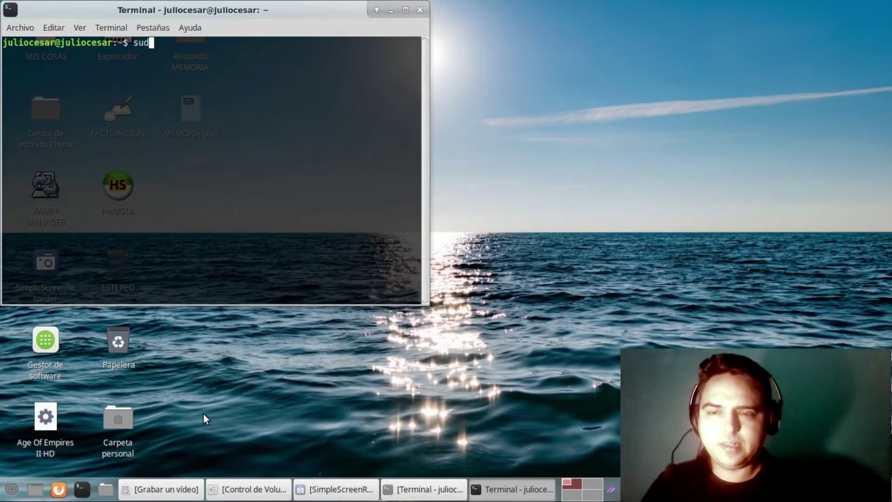
{"action": "type", "text": "o"}
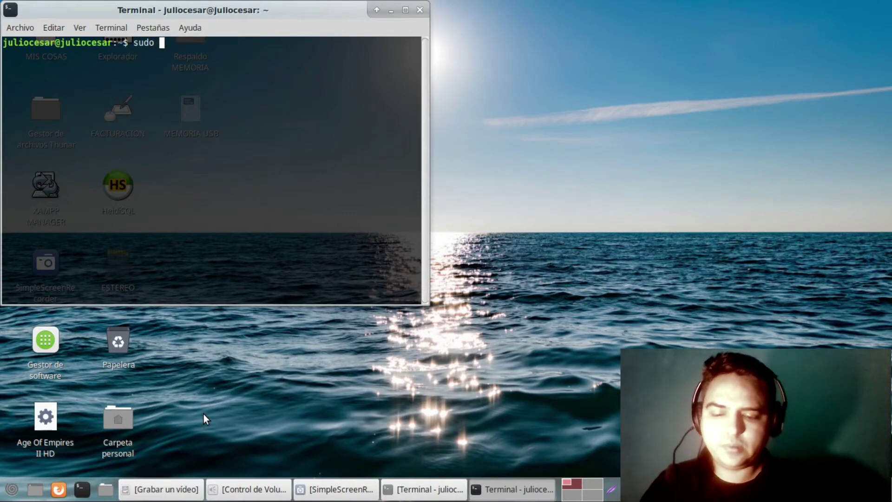
{"action": "type", "text": " apt-get "}
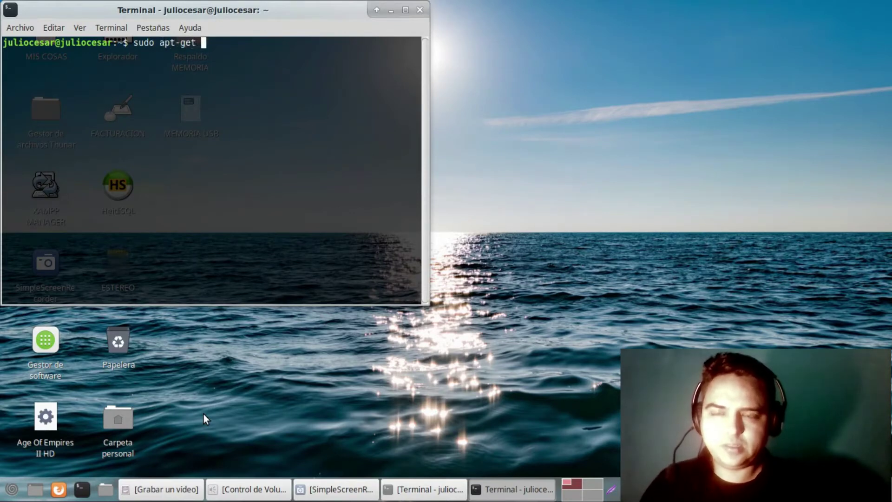
{"action": "type", "text": "instal gpar"}
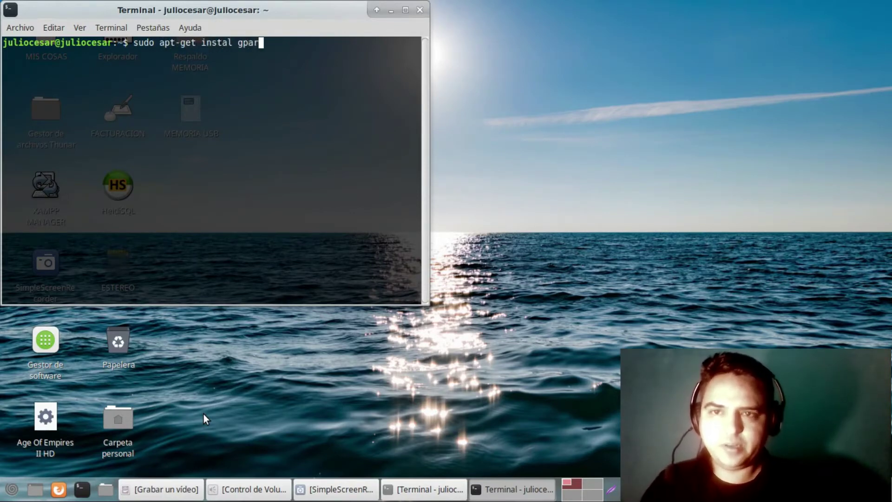
{"action": "type", "text": "ted"}
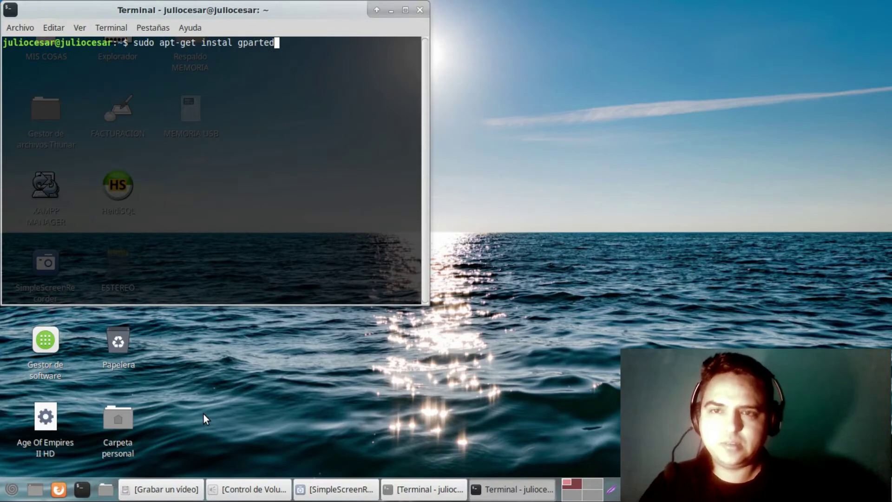
{"action": "key", "text": "Return"}
{"action": "type", "text": "**************"}
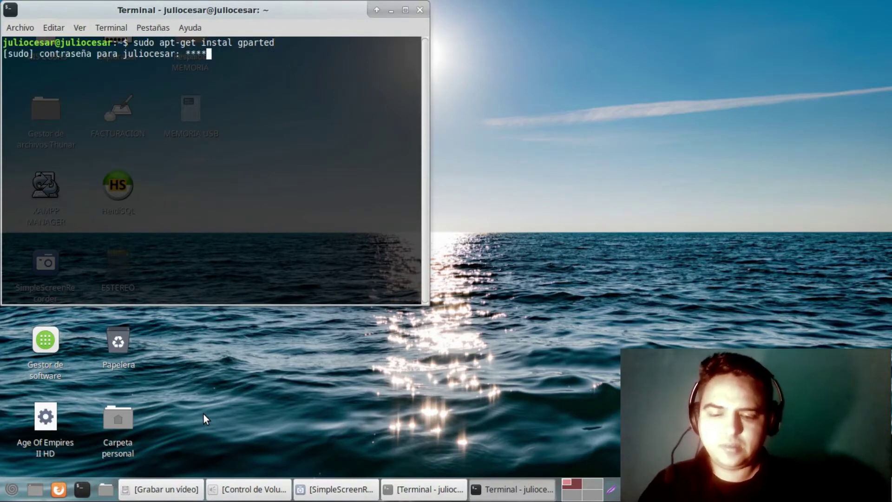
{"action": "key", "text": "Return"}
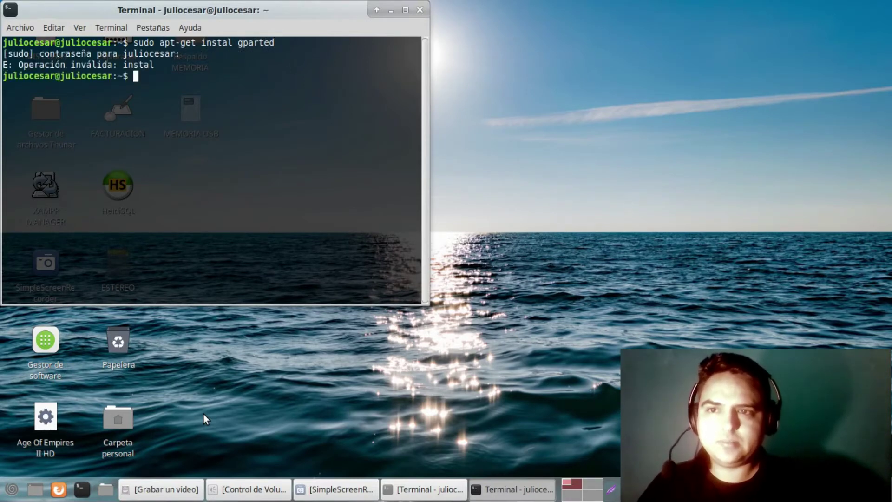
Recall the last command, correct it to "sudo apt-get install gparted", run it and close the terminal.
{"action": "key", "text": "Up"}
{"action": "key", "text": "Left"}
{"action": "key", "text": "Left"}
{"action": "key", "text": "Left"}
{"action": "key", "text": "Left"}
{"action": "key", "text": "Left"}
{"action": "key", "text": "Left"}
{"action": "key", "text": "Left"}
{"action": "key", "text": "Left"}
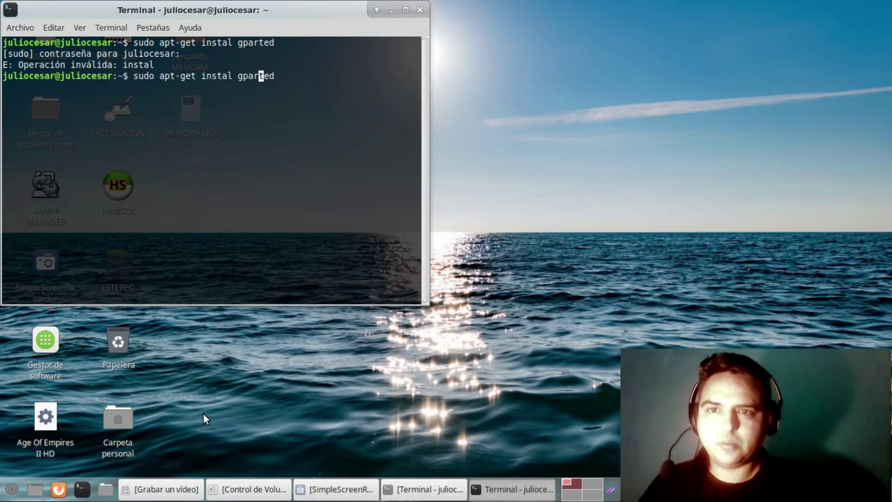
{"action": "type", "text": "l"}
{"action": "key", "text": "Return"}
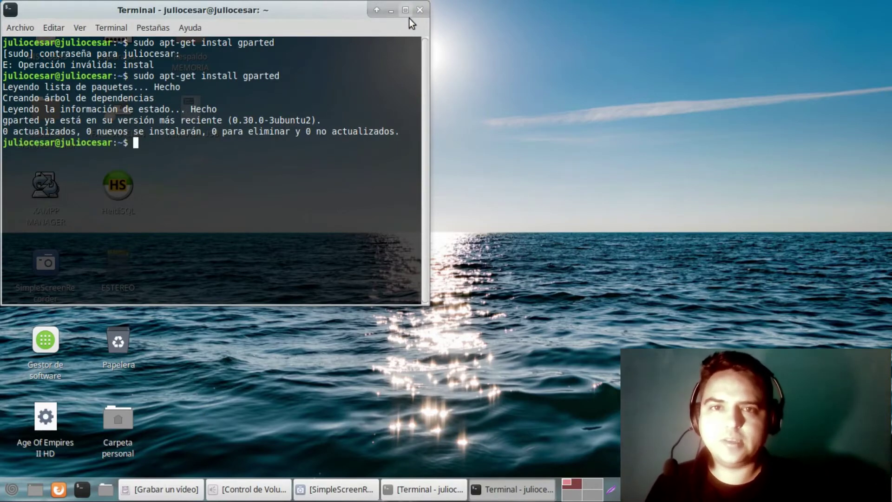
{"action": "left_click", "coordinate": [419, 10]}
Find and launch the GParted partition editor, authenticating with the account password to run it as root.
{"action": "left_click", "coordinate": [11, 489]}
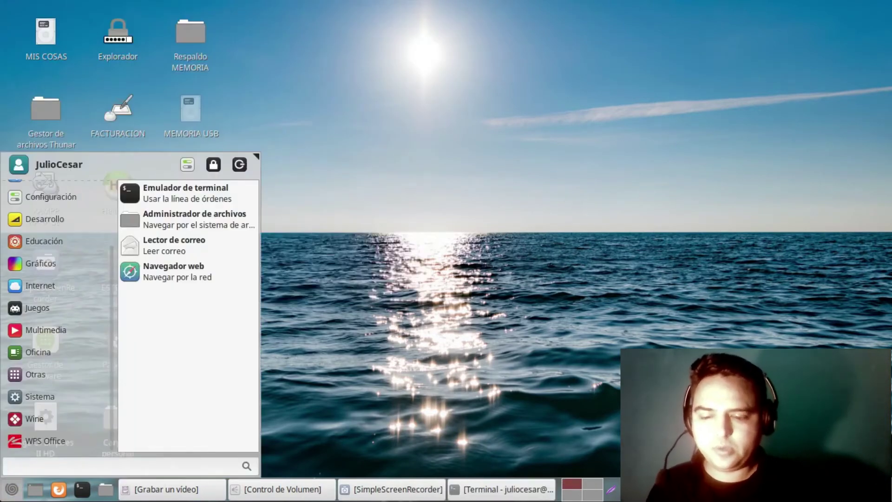
{"action": "type", "text": "gr"}
{"action": "key", "text": "Escape"}
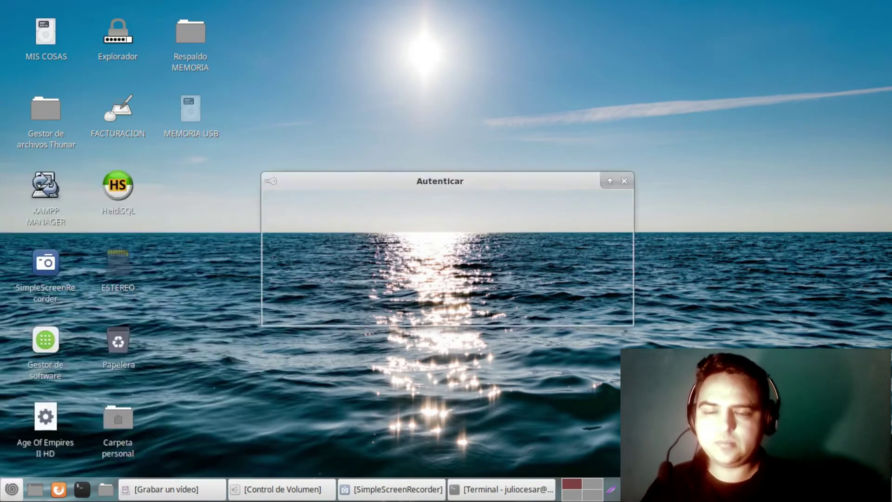
{"action": "type", "text": "••••••••••••••"}
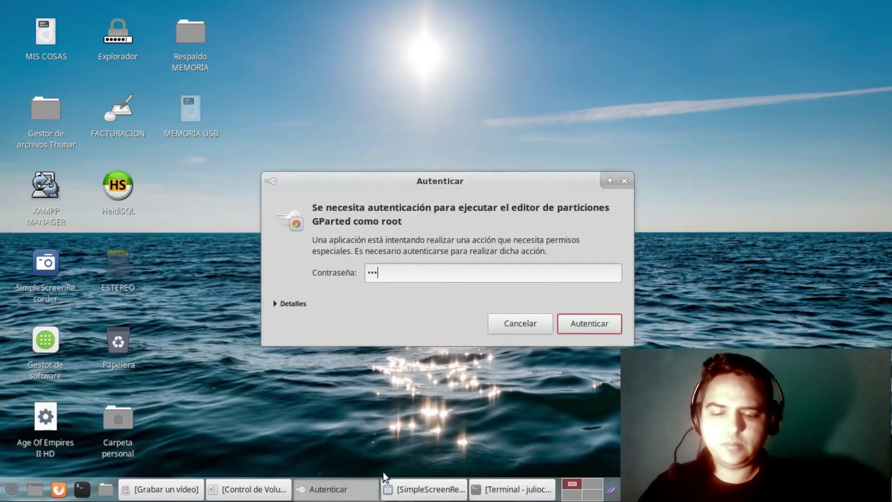
{"action": "key", "text": "Return"}
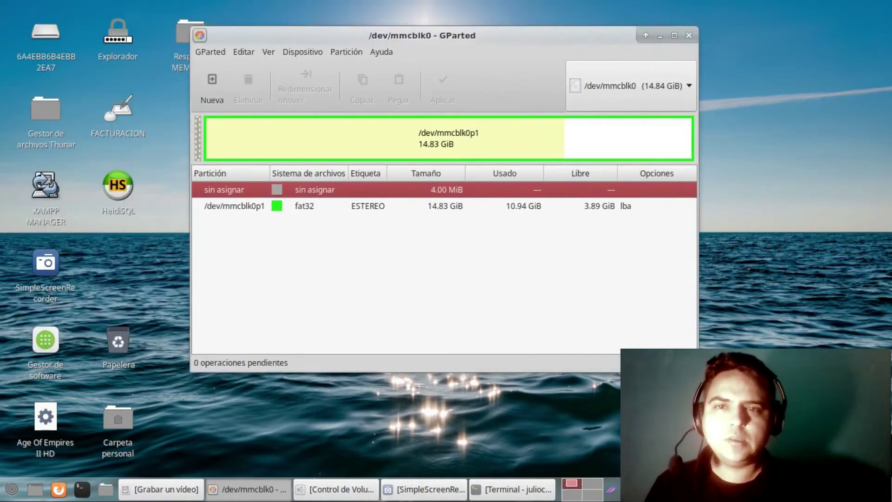
Queue a check and repair of the fat32 file system on the ESTEREO partition /dev/mmcblk0p1.
{"action": "key", "text": "alt+p"}
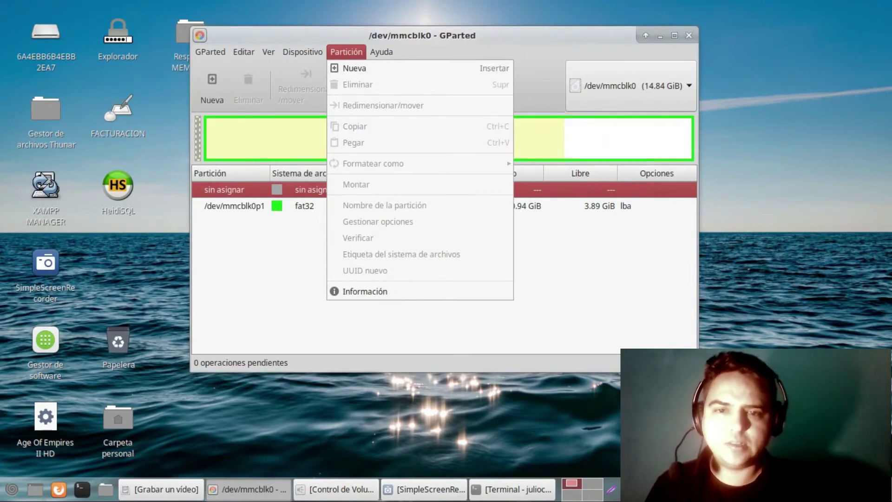
{"action": "key", "text": "Escape"}
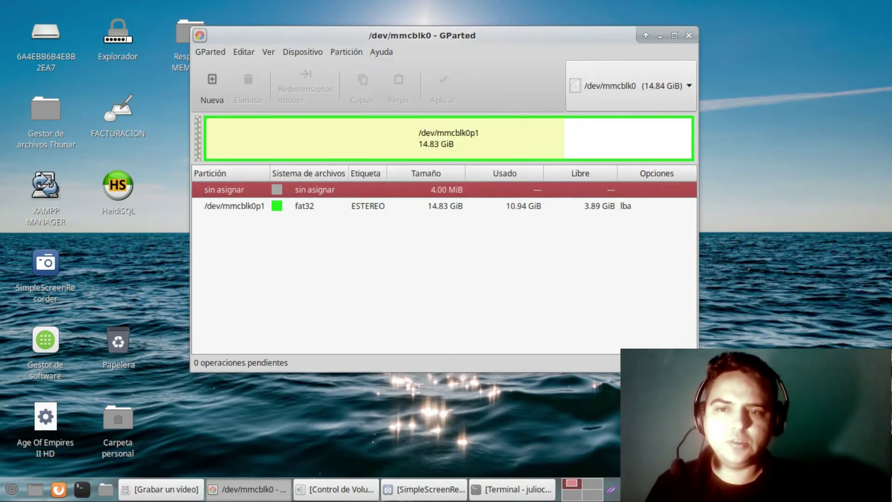
{"action": "left_click", "coordinate": [235, 206]}
{"action": "left_click", "coordinate": [346, 52]}
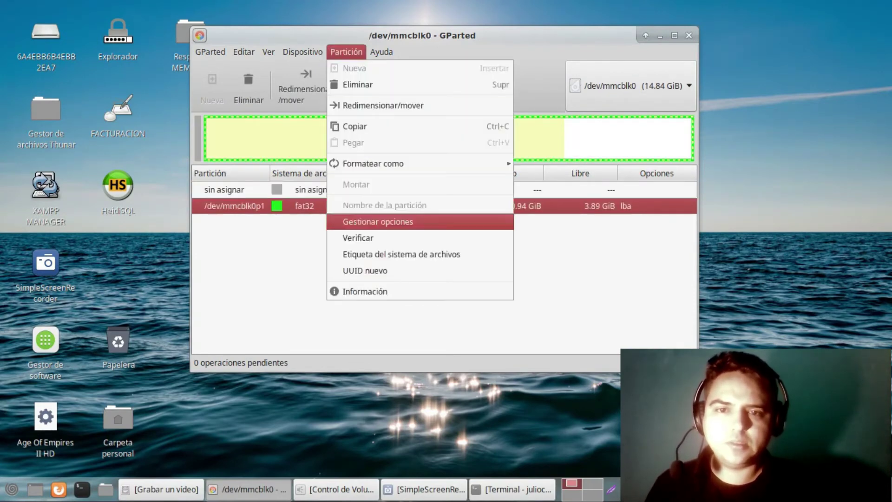
{"action": "key", "text": "Return"}
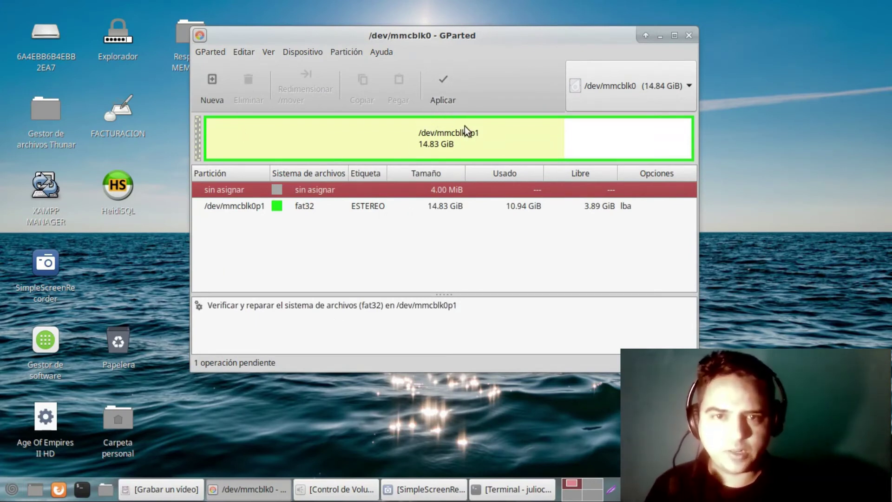
Apply the pending check and repair operation on /dev/mmcblk0, confirm it and close the progress report.
{"action": "left_click", "coordinate": [445, 102]}
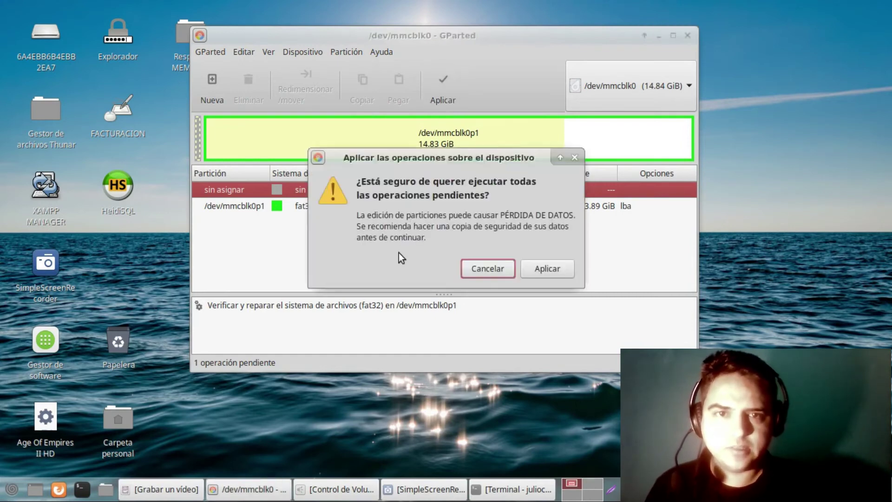
{"action": "left_click", "coordinate": [539, 269]}
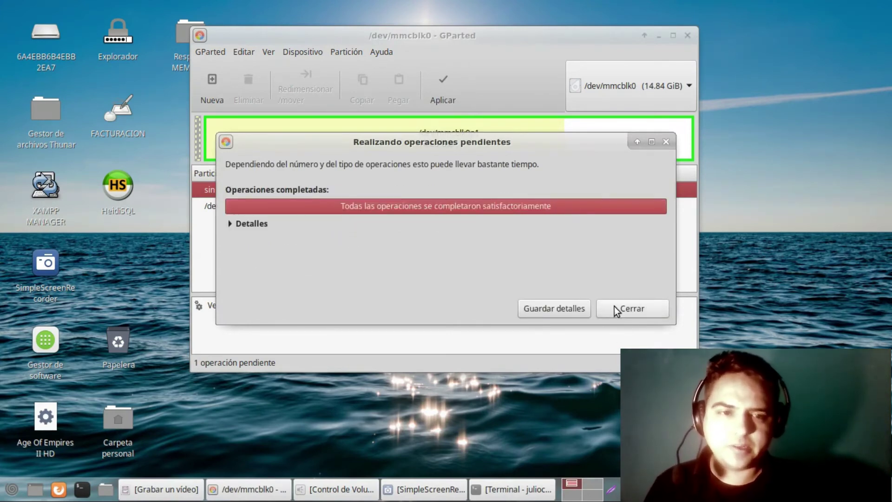
{"action": "left_click", "coordinate": [614, 310]}
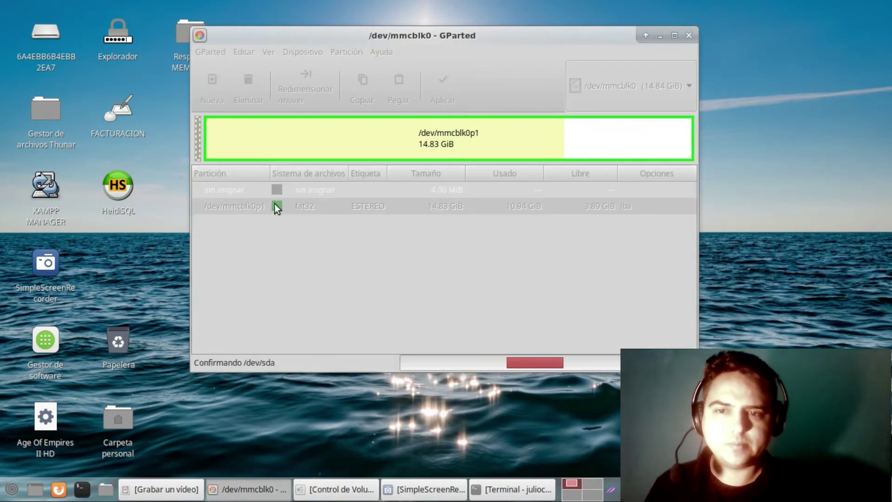